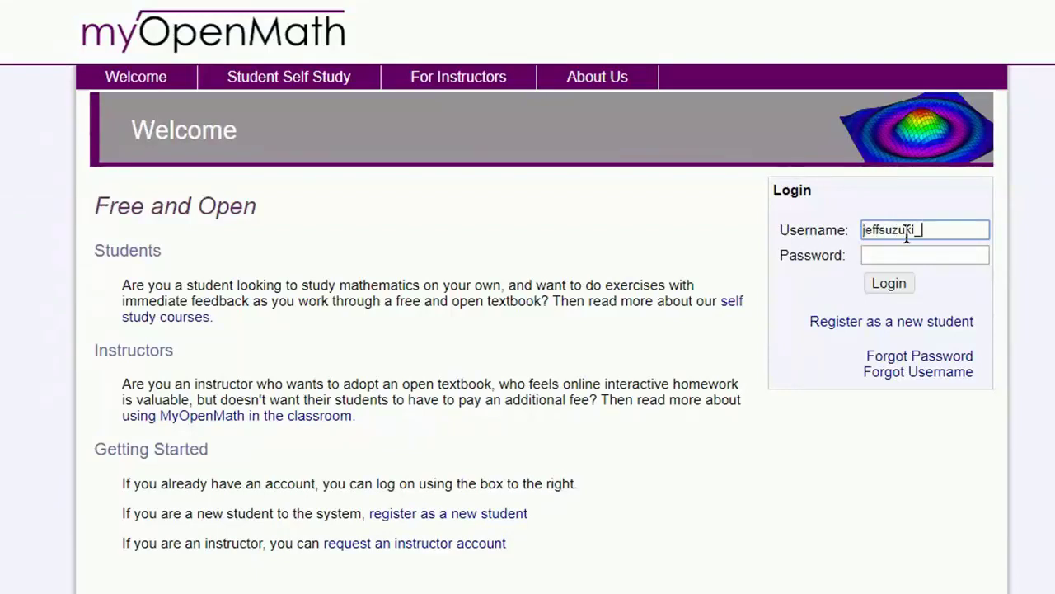
# Complete the teaching assistant's username, enter the account password and log in.
pyautogui.write('TA')
pyautogui.press('Tab')
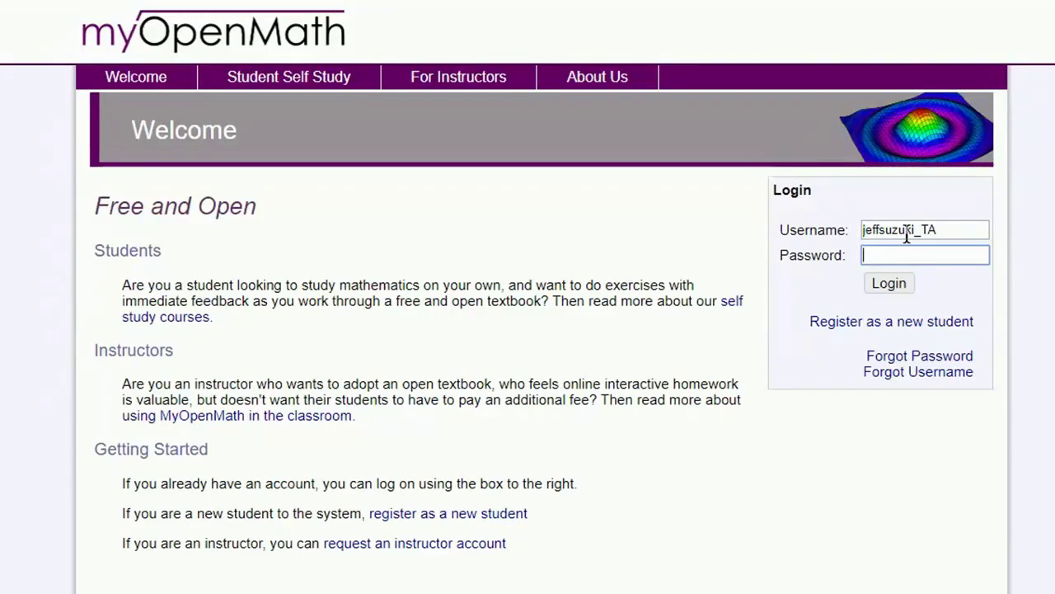
pyautogui.write('********')
pyautogui.press('Return')
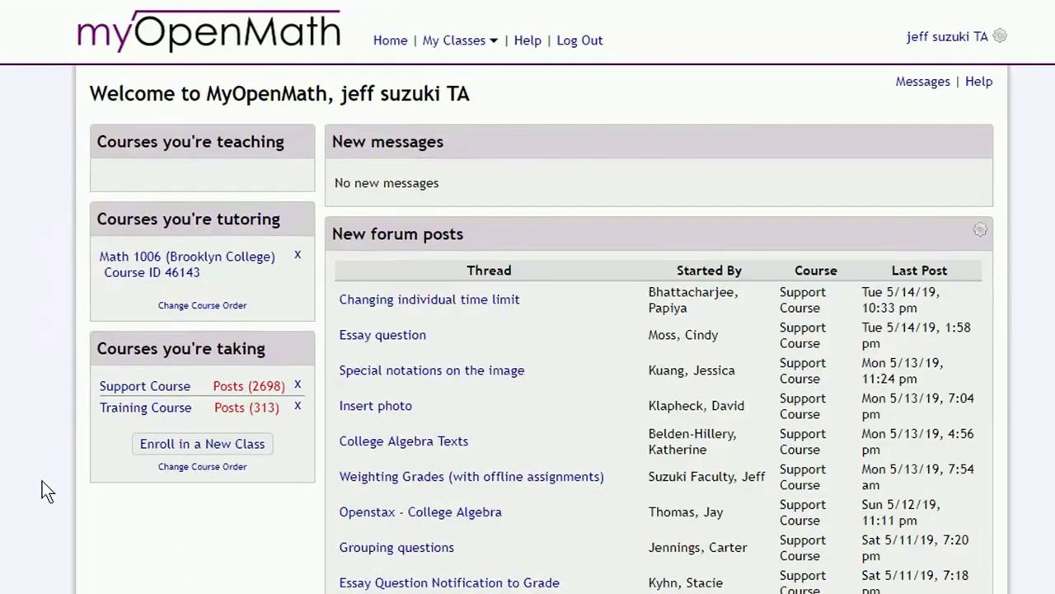
# Open the gradebook of the tutored Math 1006 (Brooklyn College) course.
pyautogui.click(175, 273)
pyautogui.tripleClick(173, 273)
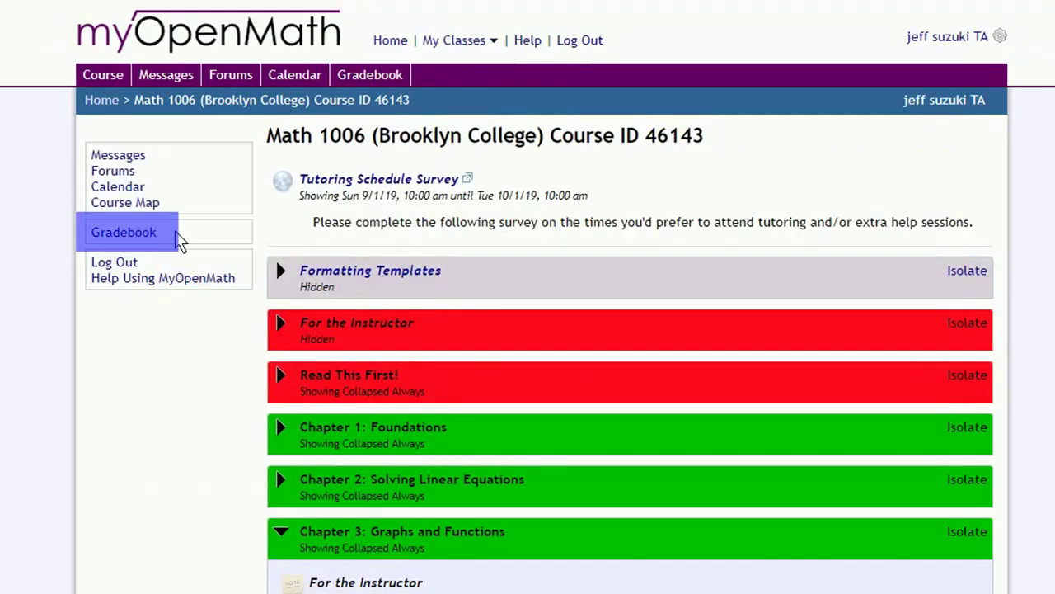
pyautogui.click(142, 233)
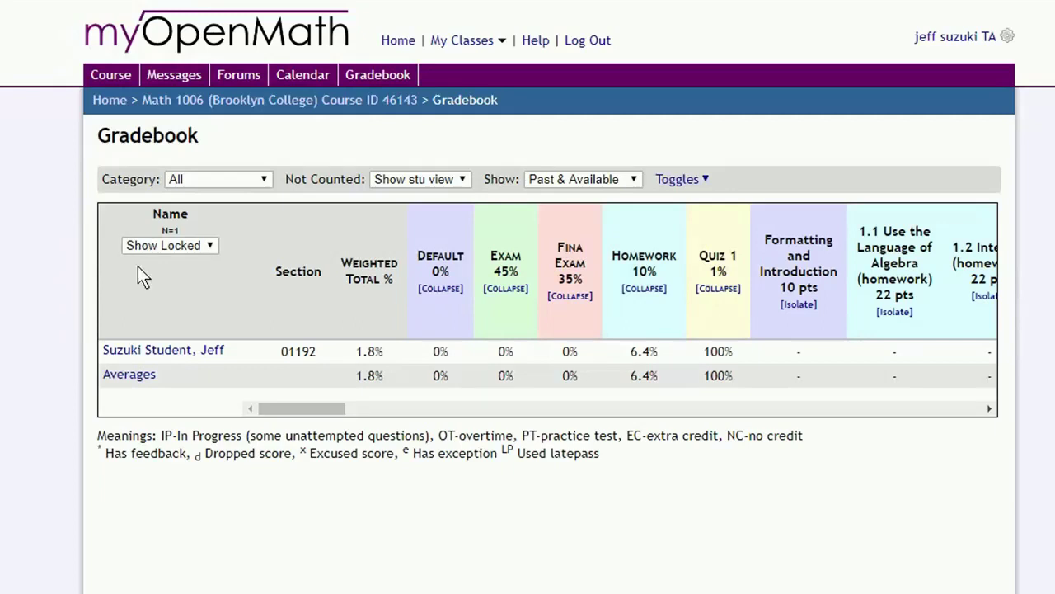
# Open the listed student's graded work for 9.1 Solve Quadratic Equations by Square Root Property.
pyautogui.click(156, 353)
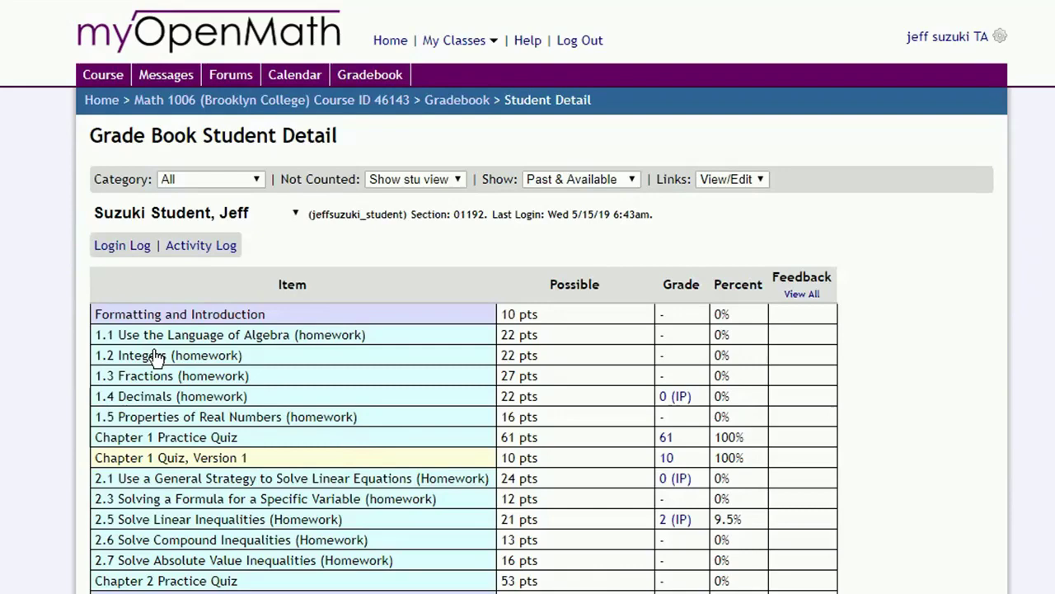
pyautogui.scroll(-10, 157, 357)
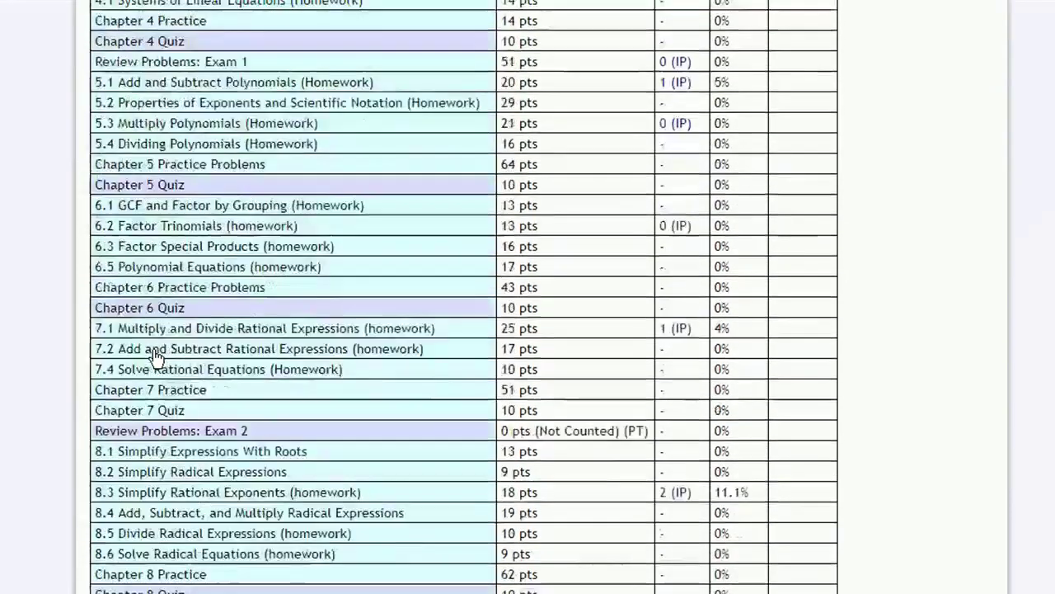
pyautogui.scroll(-3, 156, 356)
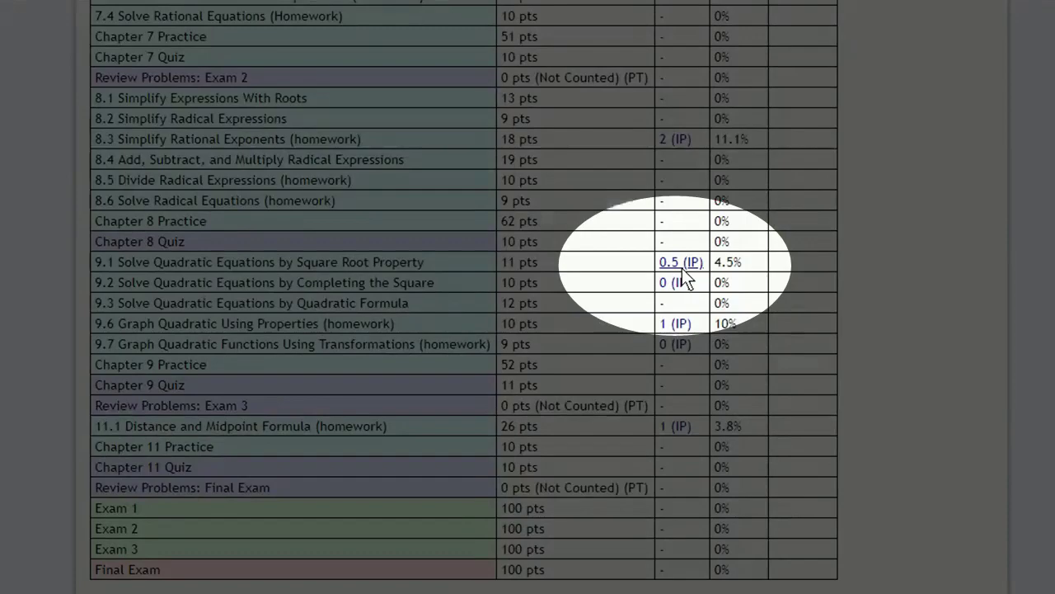
pyautogui.click(681, 264)
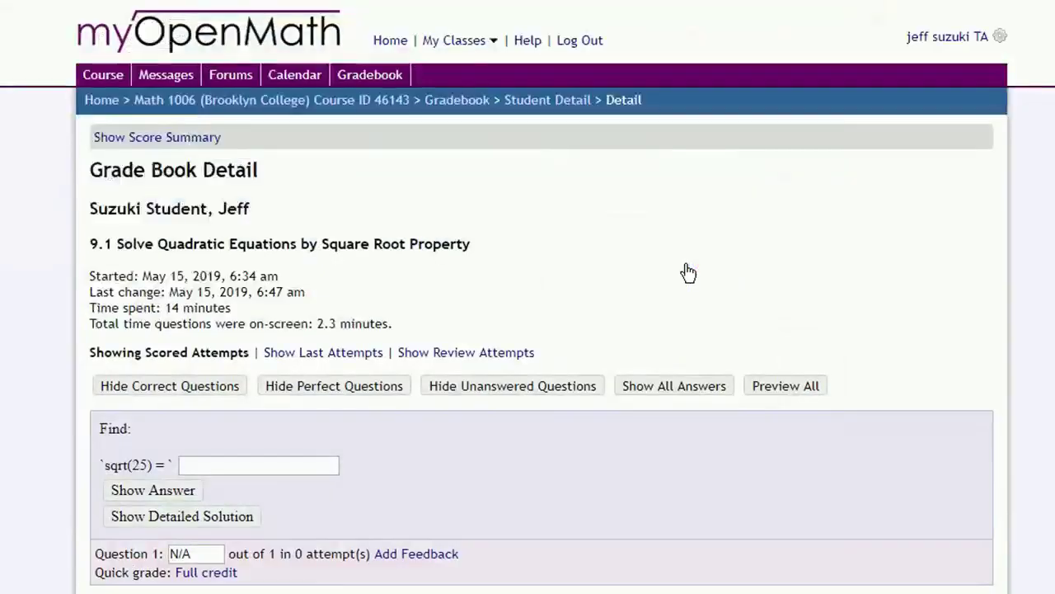
# Find partially credited Question 8, preview the student's submitted answer and show the correct answer for comparison.
pyautogui.scroll(-10, 688, 273)
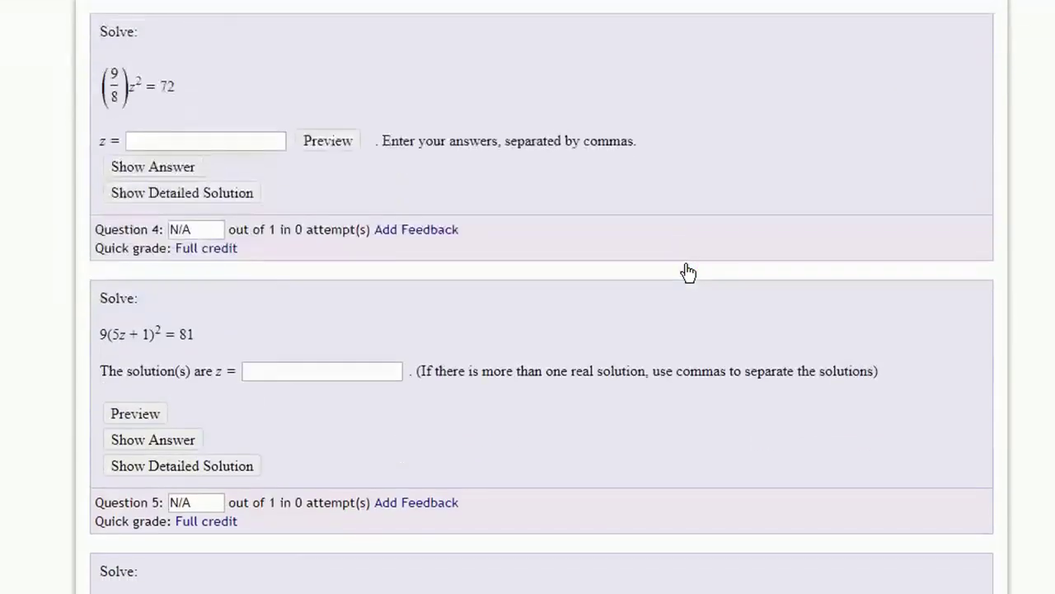
pyautogui.scroll(-9, 689, 273)
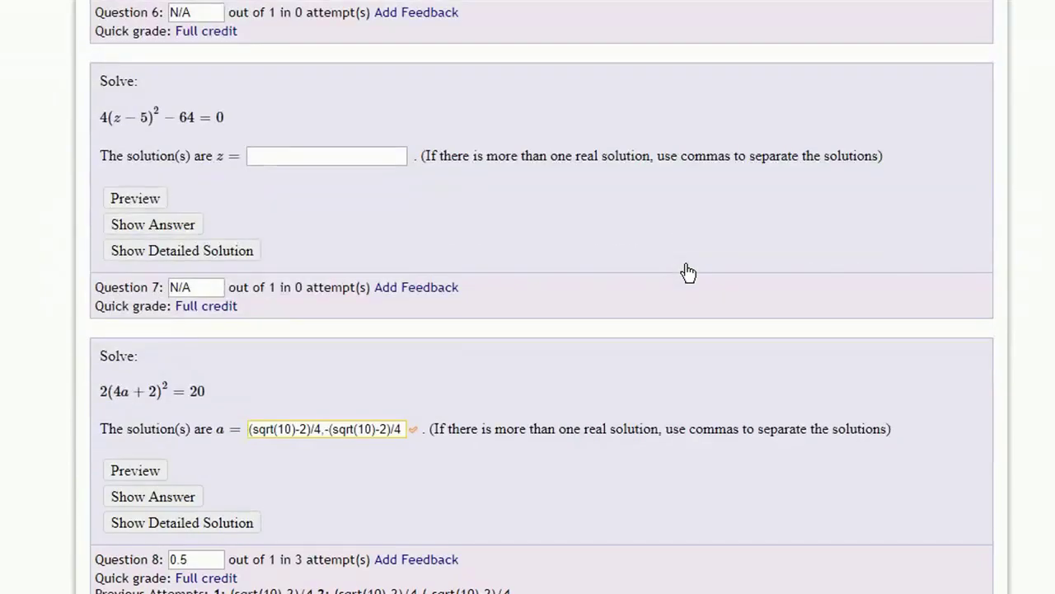
pyautogui.scroll(-3, 688, 273)
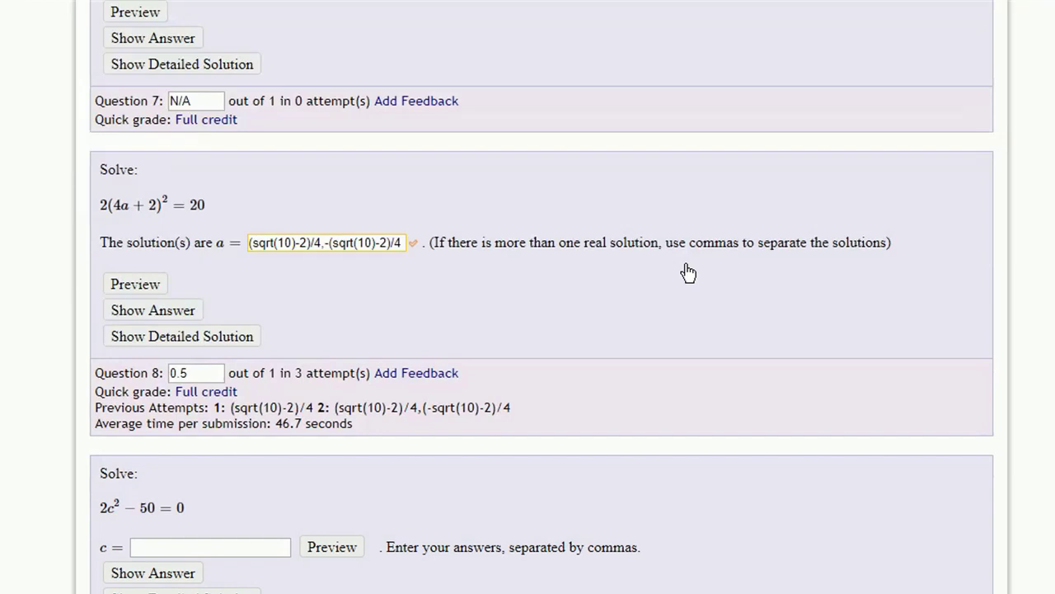
pyautogui.click(130, 282)
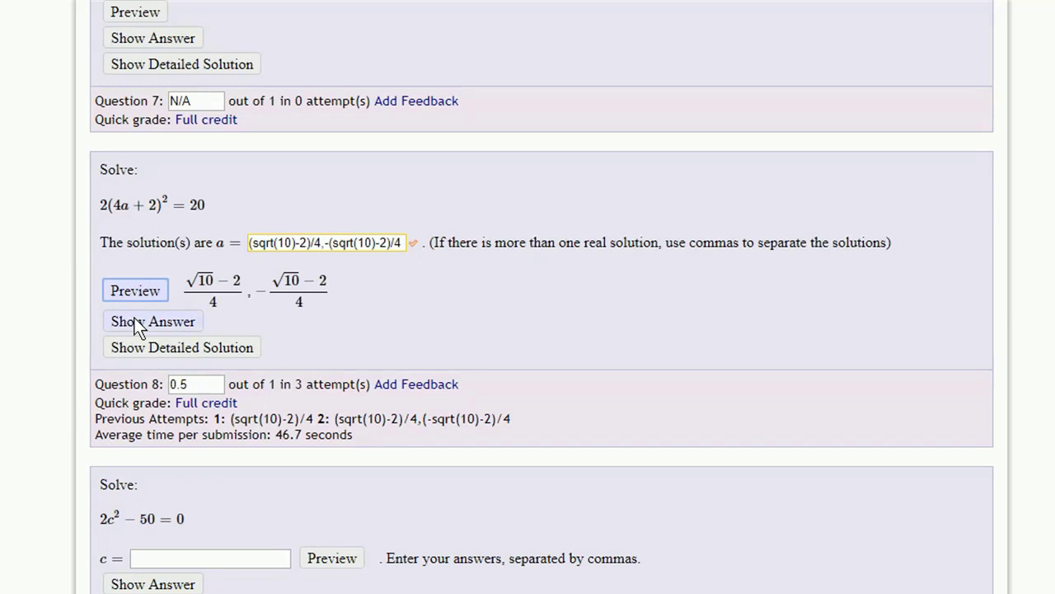
pyautogui.click(134, 318)
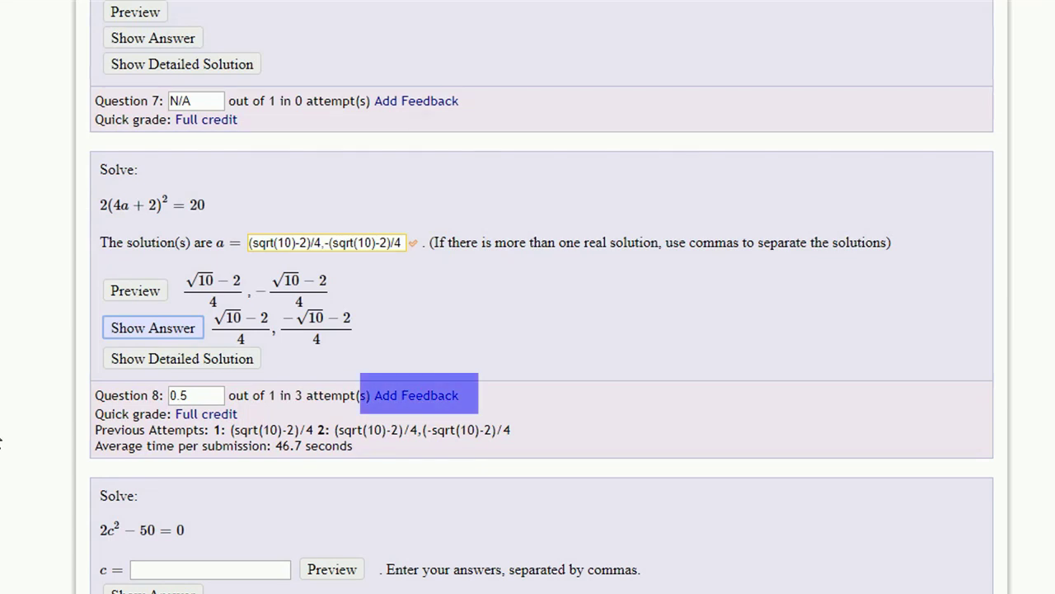
# Add Question 8 feedback: "Your second solution should have the - symbol in front of the square root, and not in front of the fraction as a whole.".
pyautogui.click(432, 395)
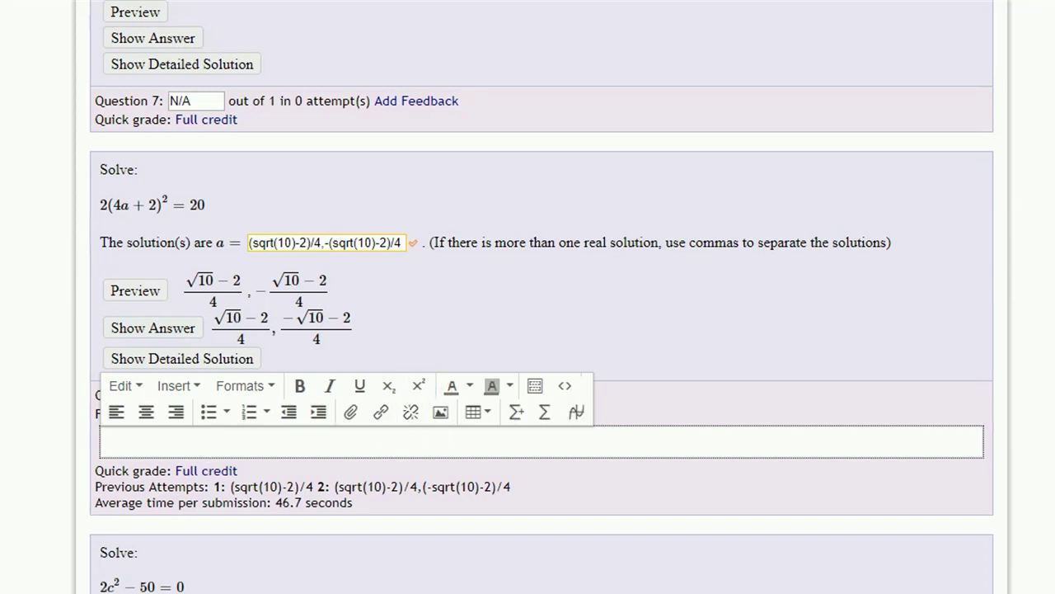
pyautogui.write('Your second solution sho')
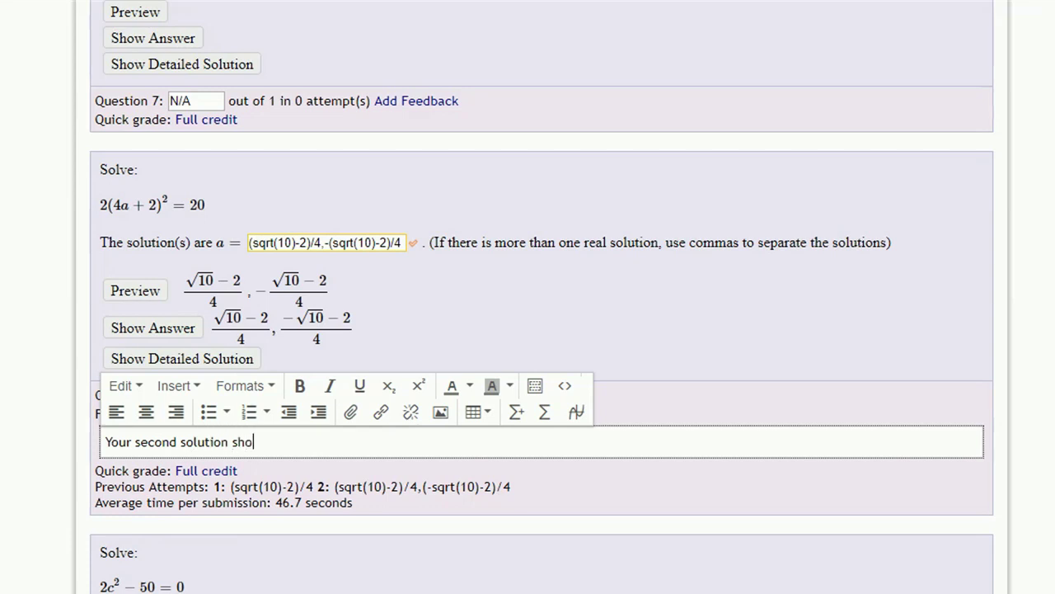
pyautogui.write('uld have the - symbol ')
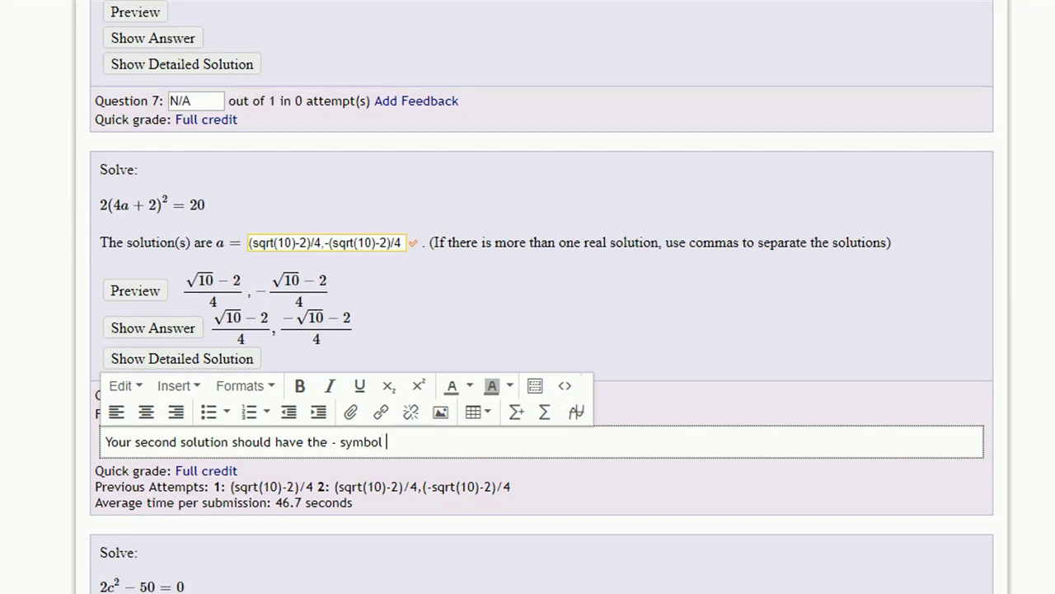
pyautogui.write('in front of the s')
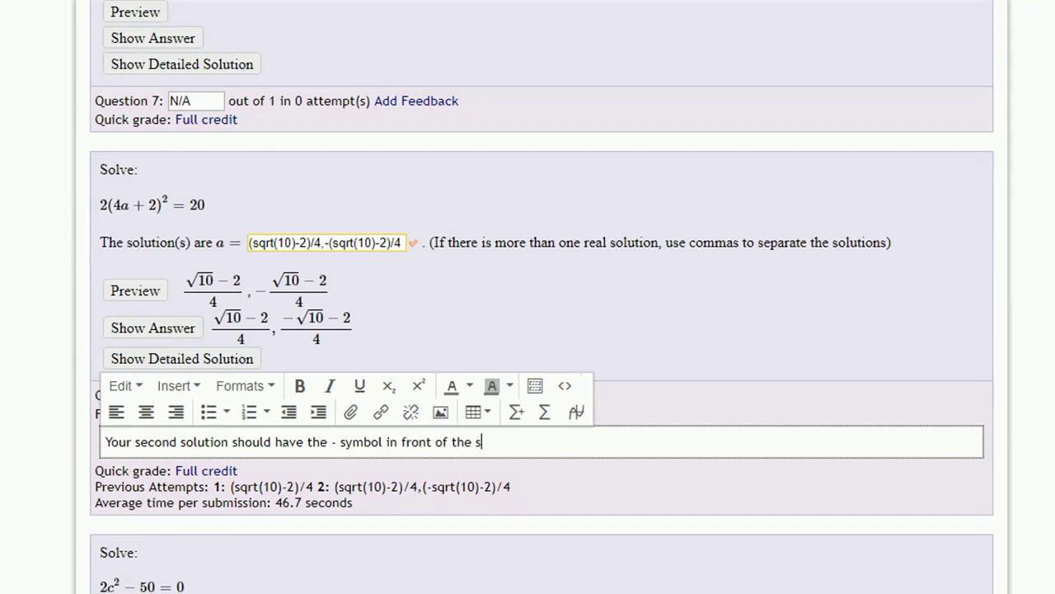
pyautogui.write('quare root, and not in ')
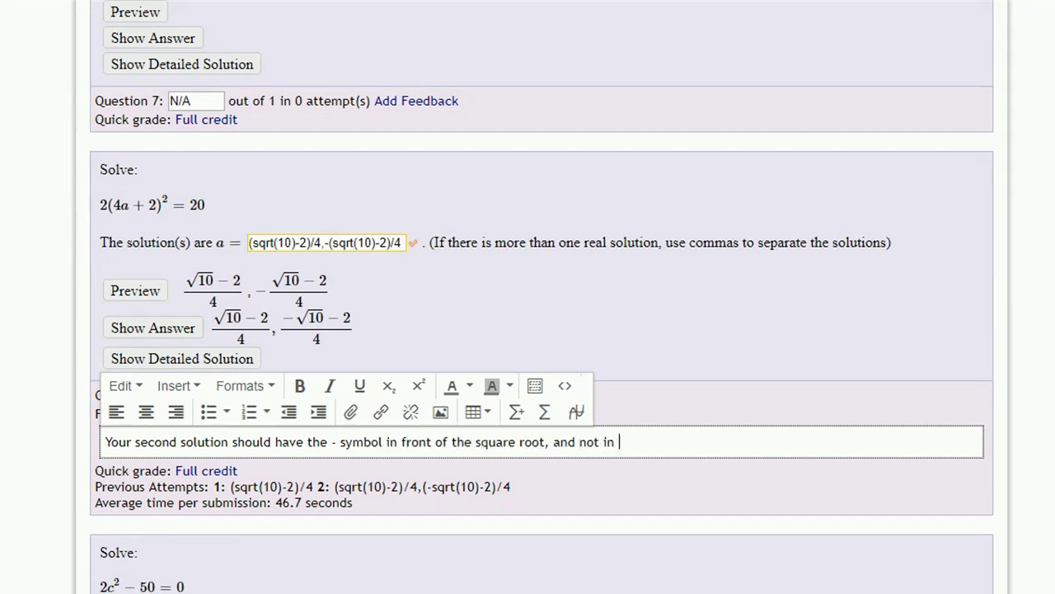
pyautogui.write('front of the fraction as a wh')
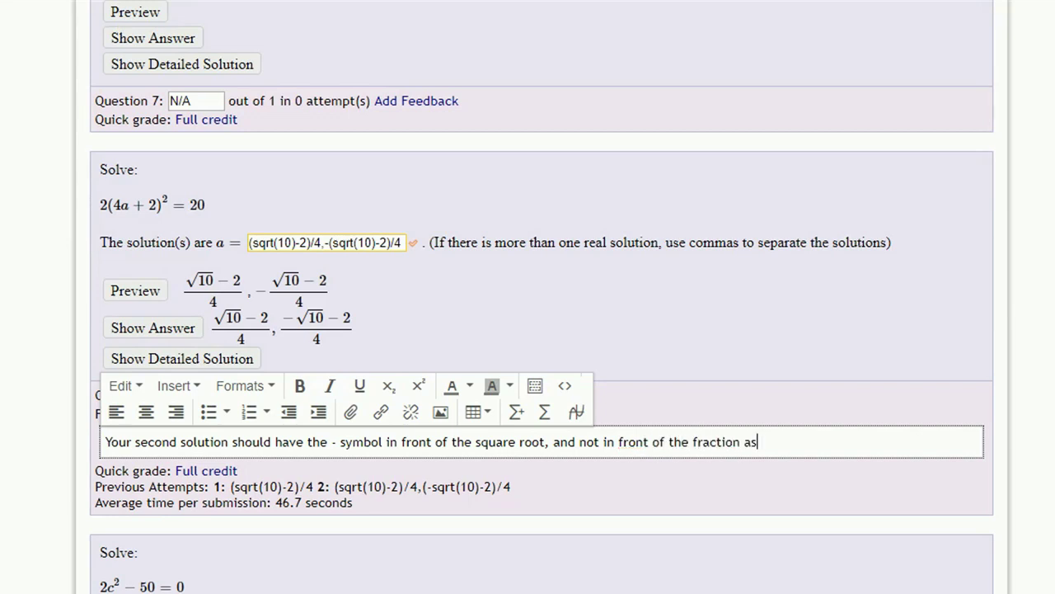
pyautogui.write('ole.')
pyautogui.click(5, 489)
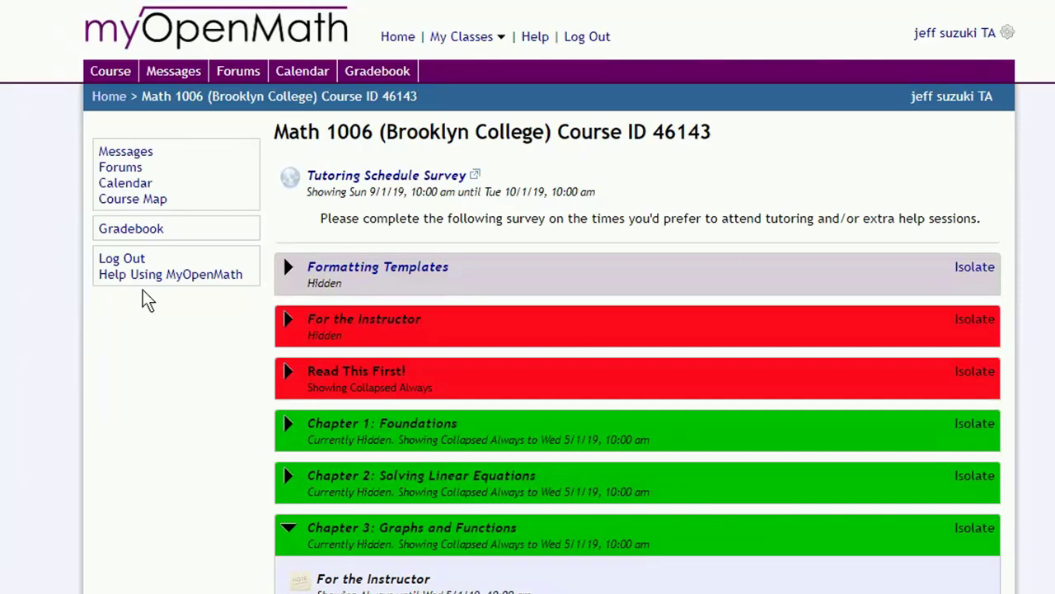
# From the course gradebook, enter Exam 1 grades of 45, 35 and 65 for the three students in listed order and submit them.
pyautogui.click(155, 231)
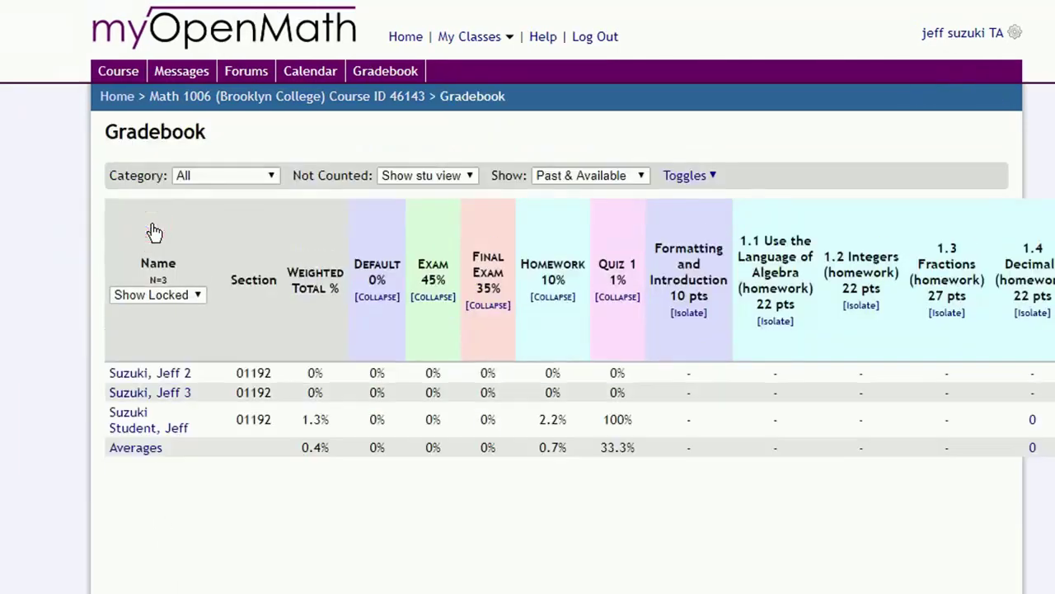
pyautogui.moveTo(293, 451); pyautogui.dragTo(956, 463)
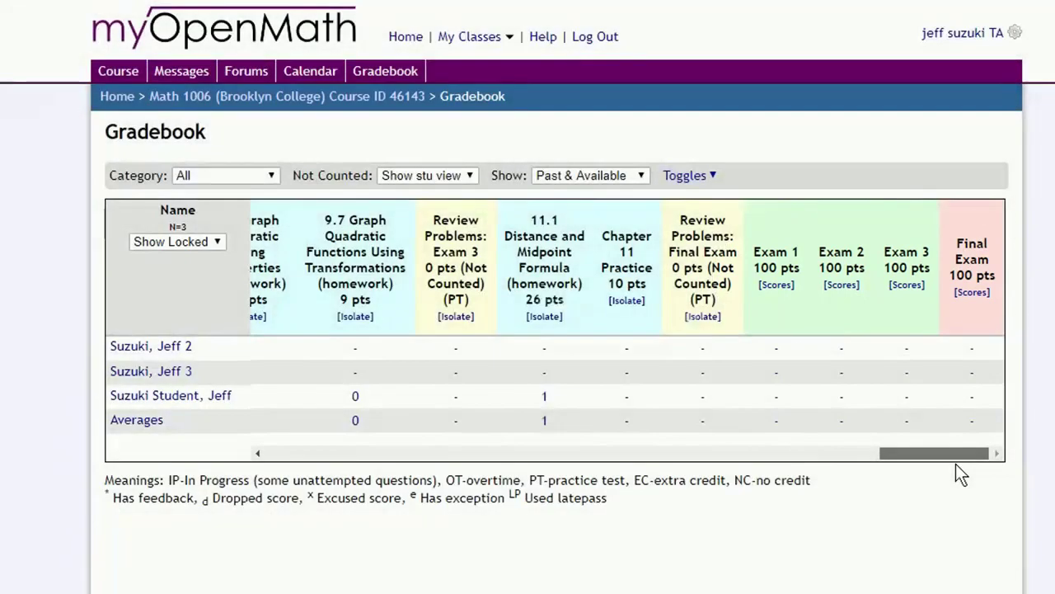
pyautogui.click(776, 286)
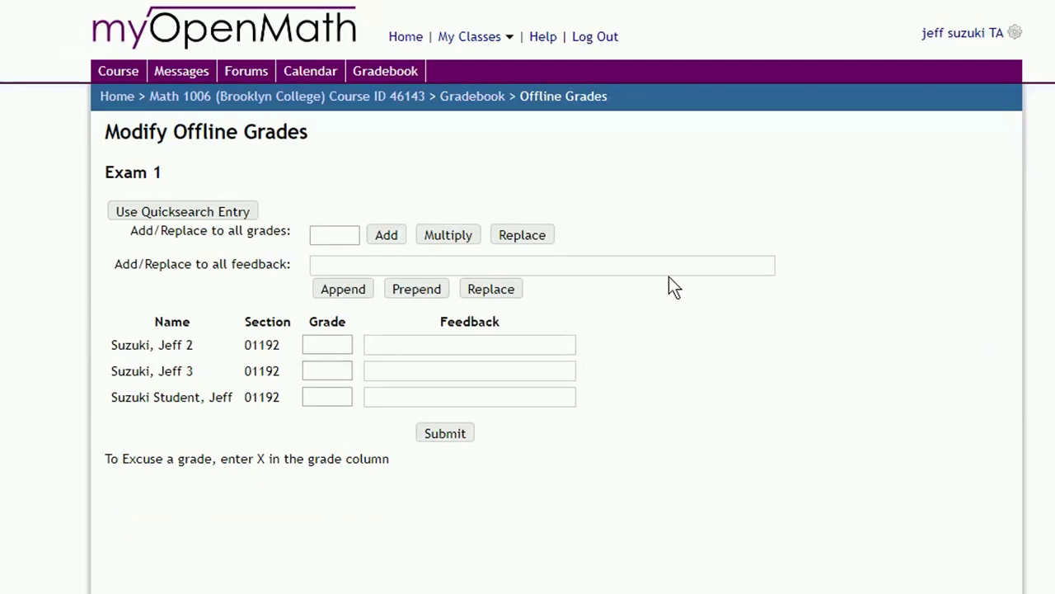
pyautogui.click(315, 343)
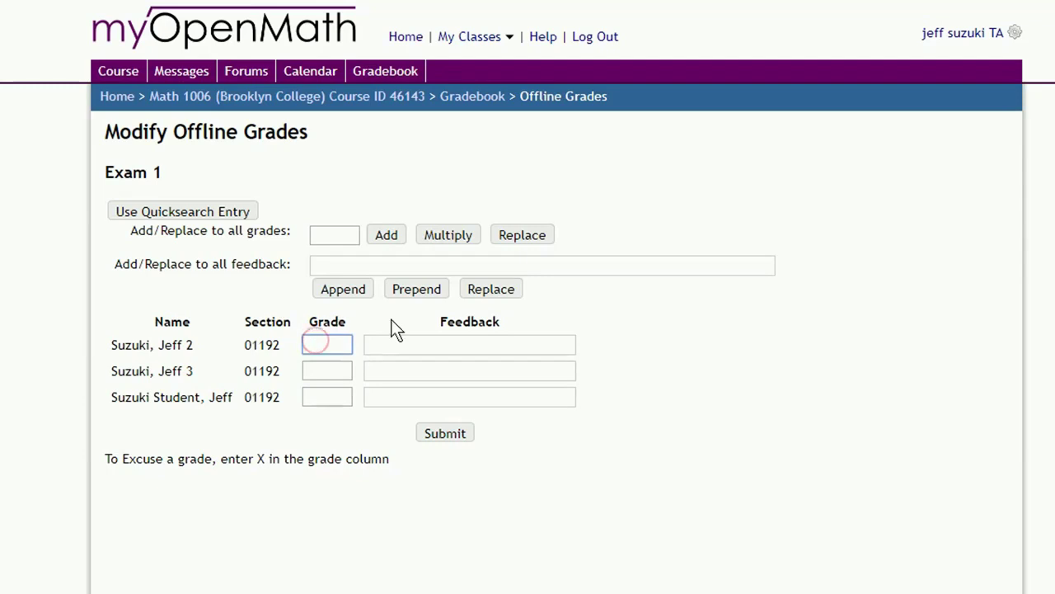
pyautogui.write('45')
pyautogui.click(331, 371)
pyautogui.write('35')
pyautogui.click(329, 400)
pyautogui.write('6')
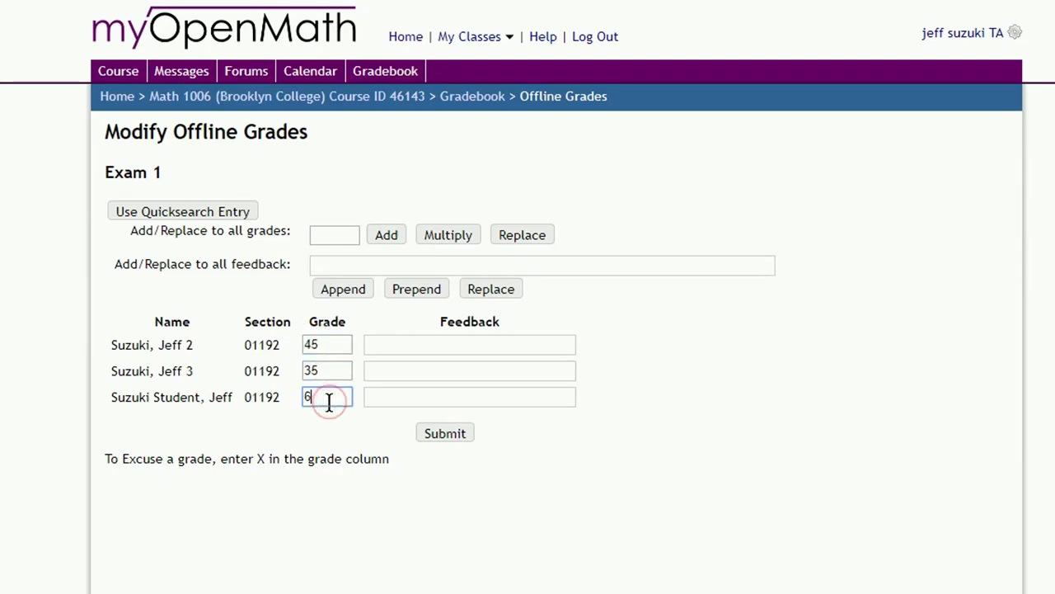
pyautogui.write('5')
pyautogui.click(444, 431)
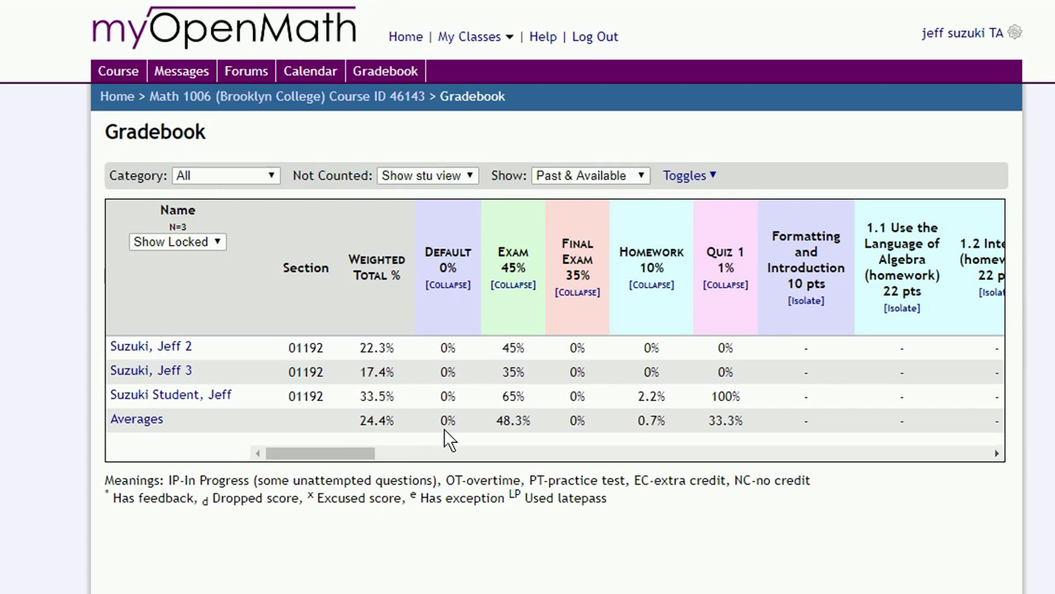
# Enter Exam 2 grades of 55, 65 and 76 for the three students in listed order and submit them.
pyautogui.moveTo(349, 453); pyautogui.dragTo(996, 468)
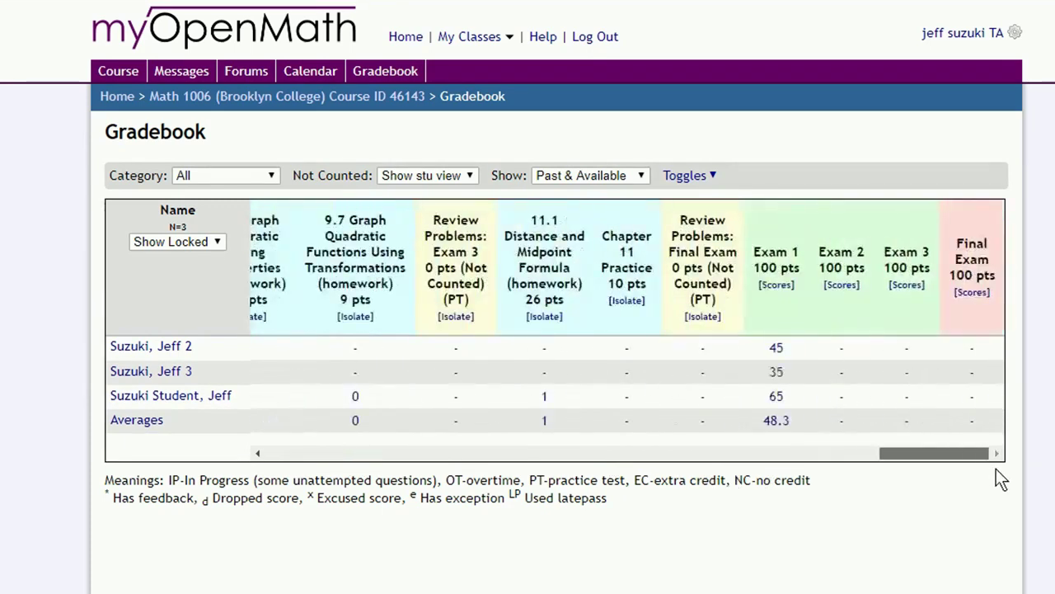
pyautogui.click(841, 285)
pyautogui.click(321, 345)
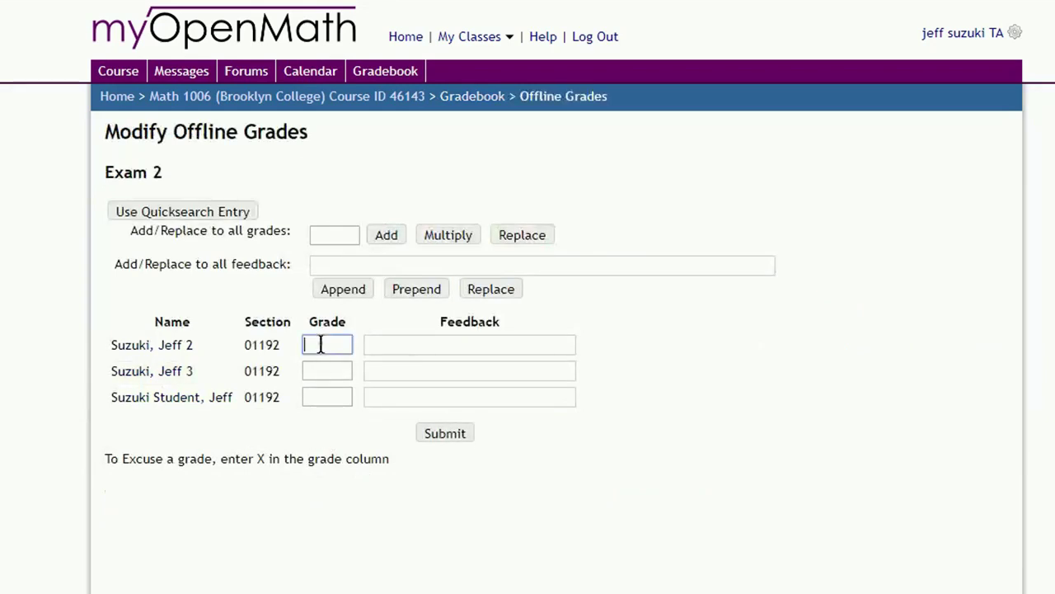
pyautogui.write('55')
pyautogui.click(323, 371)
pyautogui.write('65')
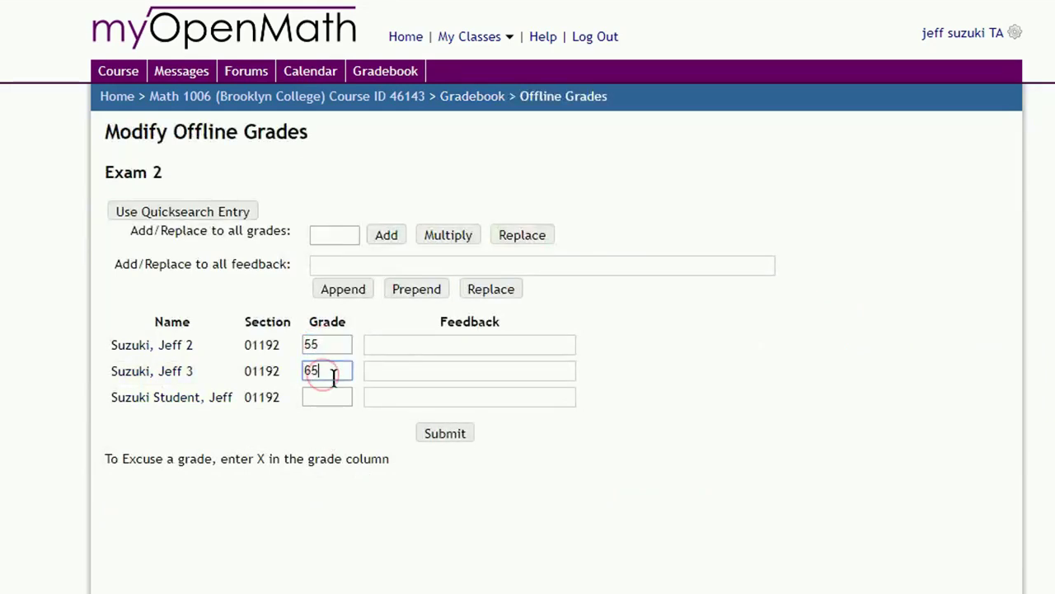
pyautogui.click(326, 398)
pyautogui.write('76')
pyautogui.click(462, 435)
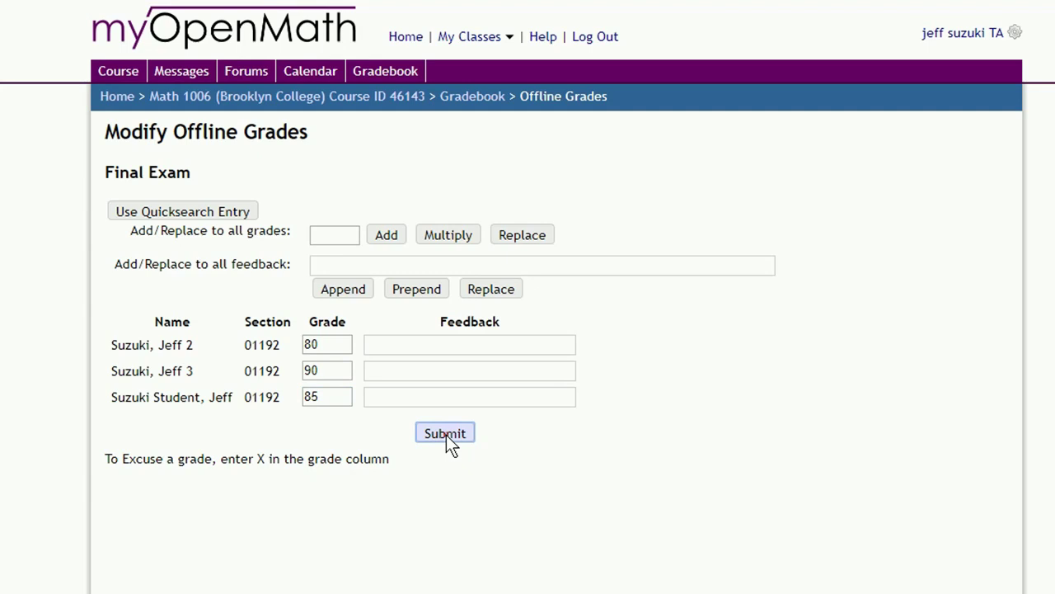
# Submit the offline grades entered for the Final Exam.
pyautogui.click(445, 434)
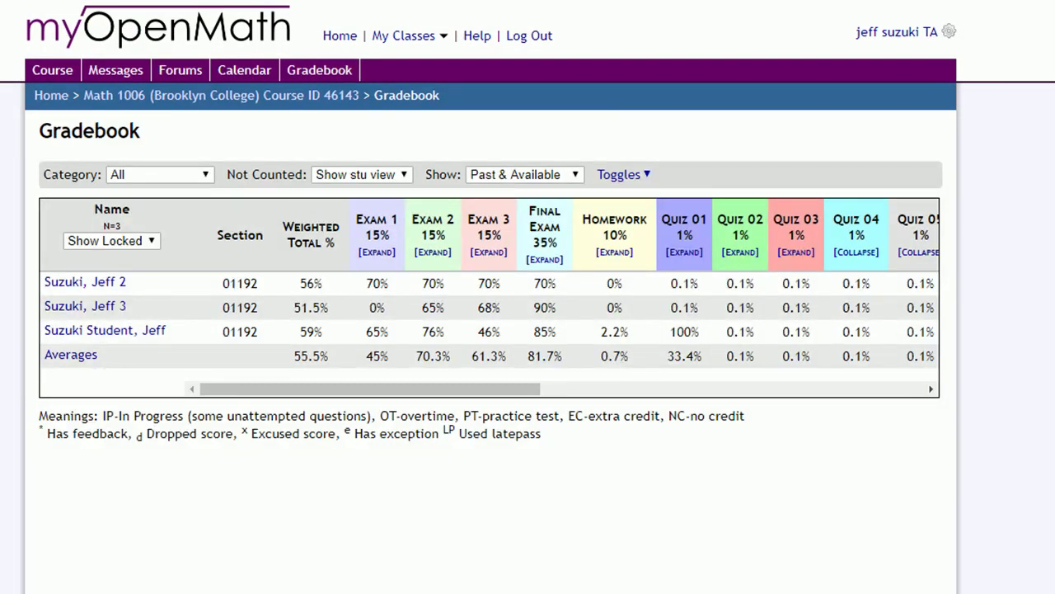